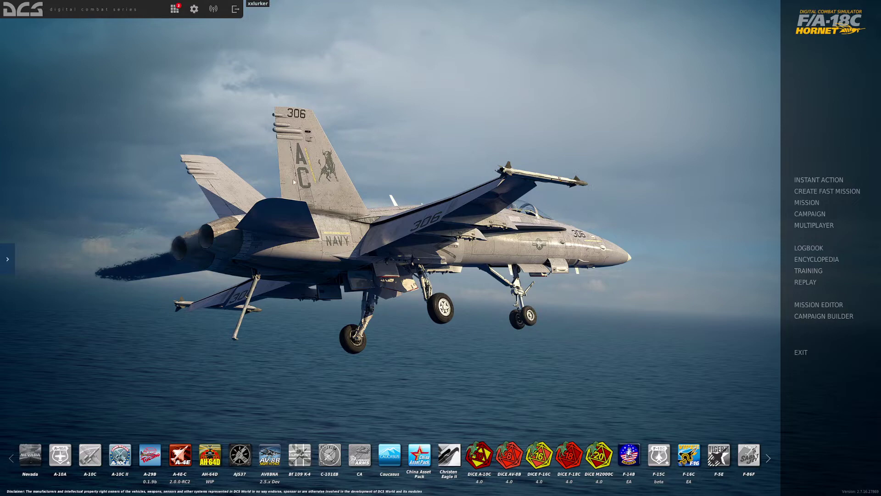
In Audio options, keep the USB microphone for voice chat and Push to talk as start mode.
click(195, 9)
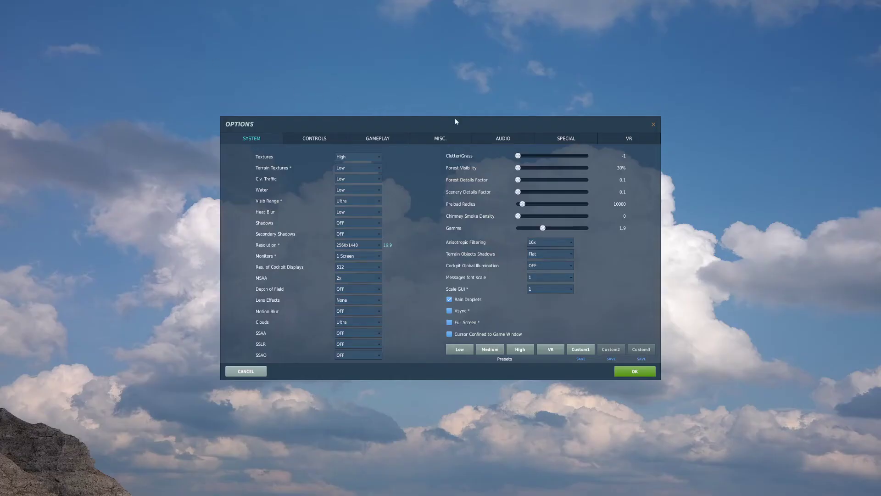
click(504, 138)
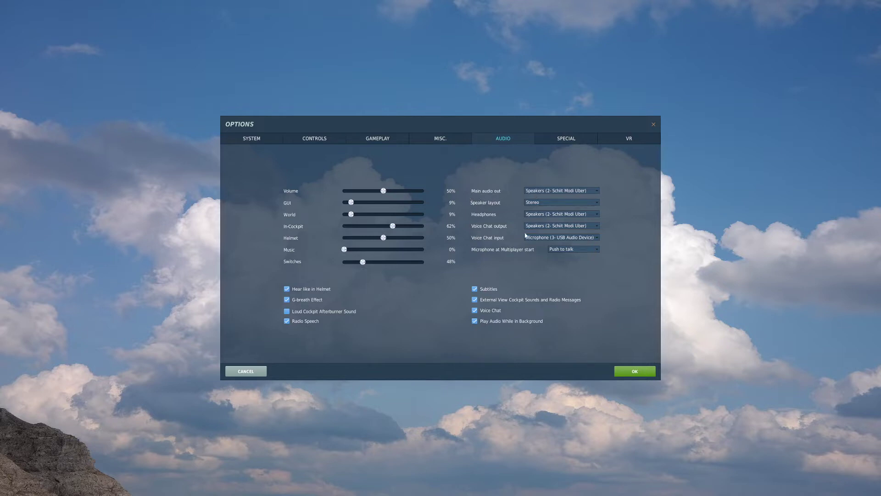
click(535, 193)
click(536, 193)
click(531, 238)
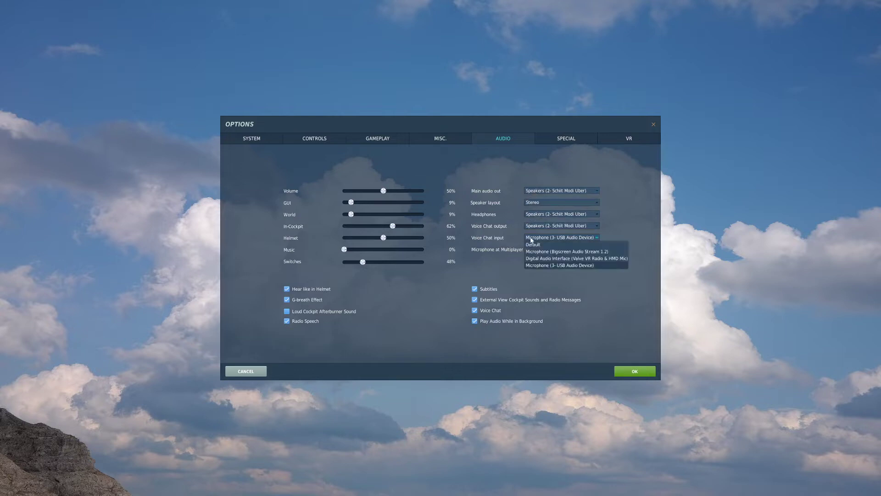
click(522, 237)
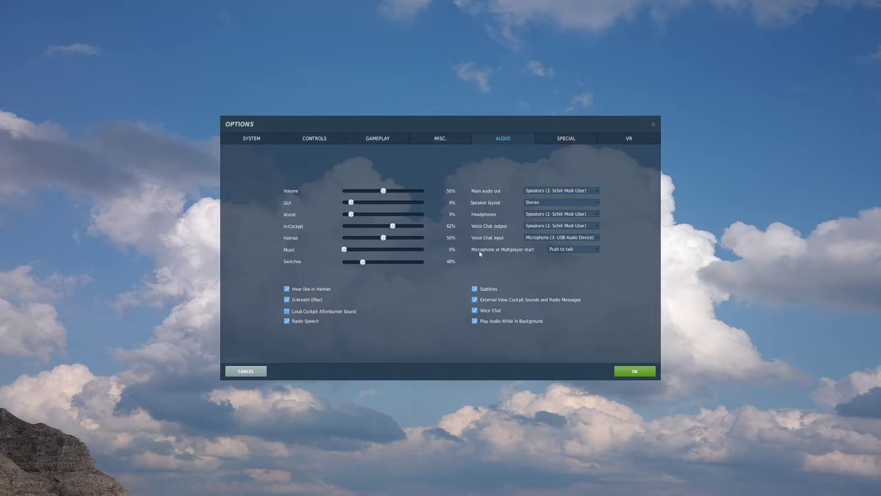
click(557, 251)
click(558, 253)
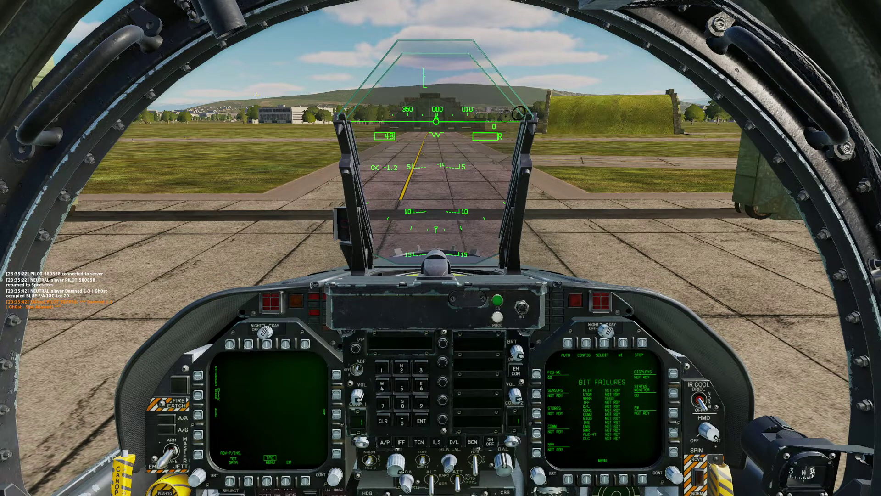
Bring up the voice chat overlay over the HUD, keeping microphone input volume at 100%.
key(ctrl+shift+v)
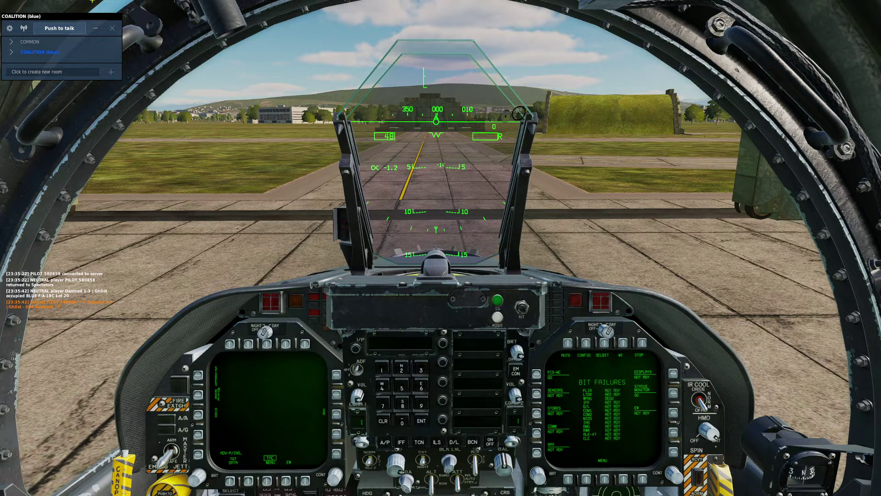
drag(95, 18, 477, 117)
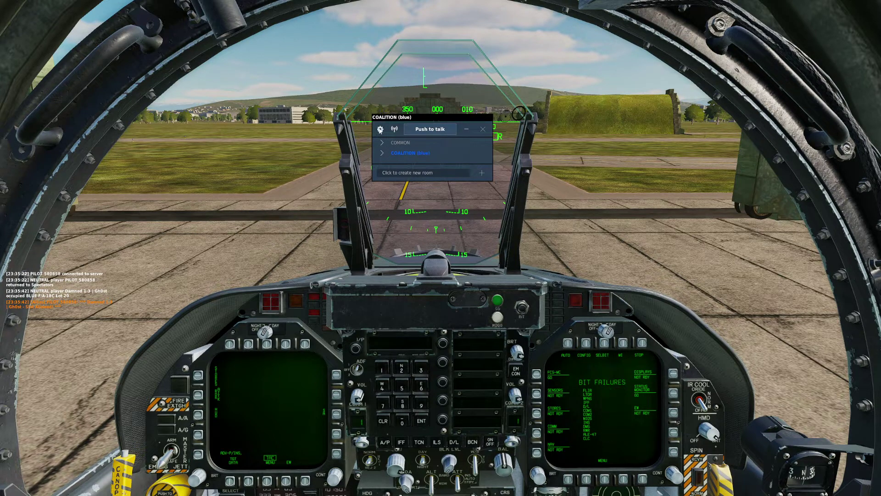
click(380, 129)
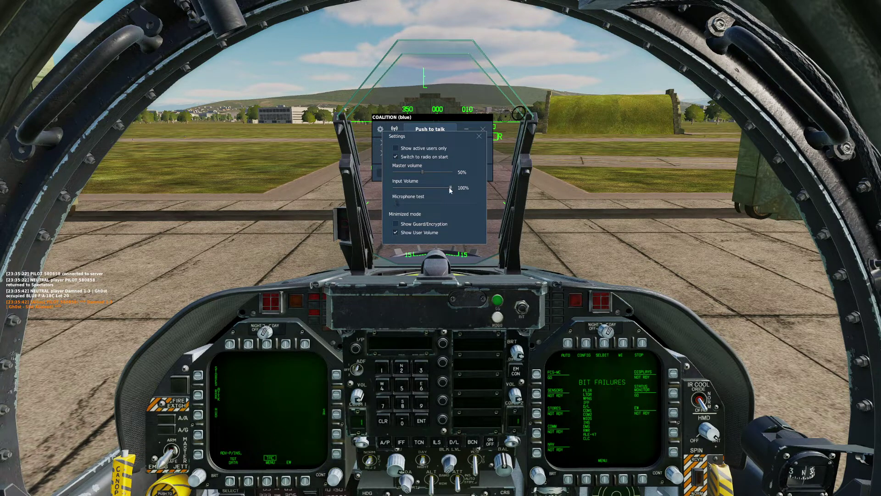
scroll(448, 186, down, 1)
scroll(447, 188, up, 1)
click(480, 137)
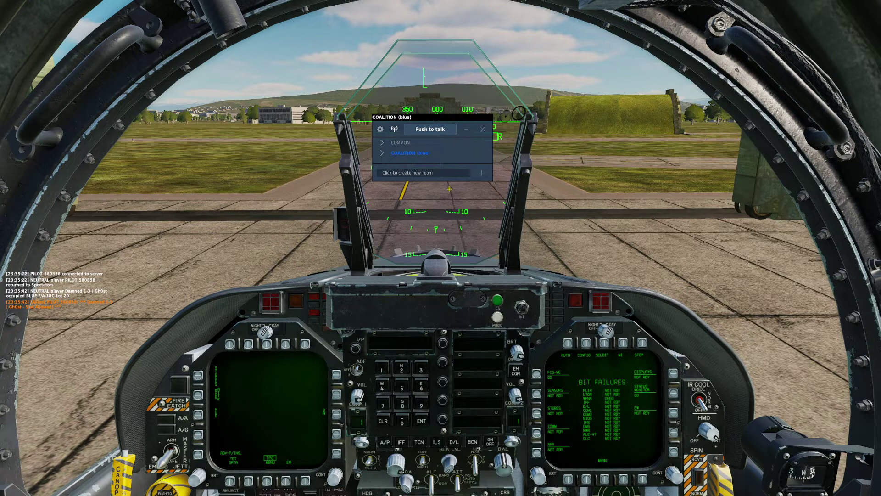
Put the voice chat window in Radio mode showing COMM1 and COMM2 ARC-210 over the HUD.
drag(409, 120, 402, 116)
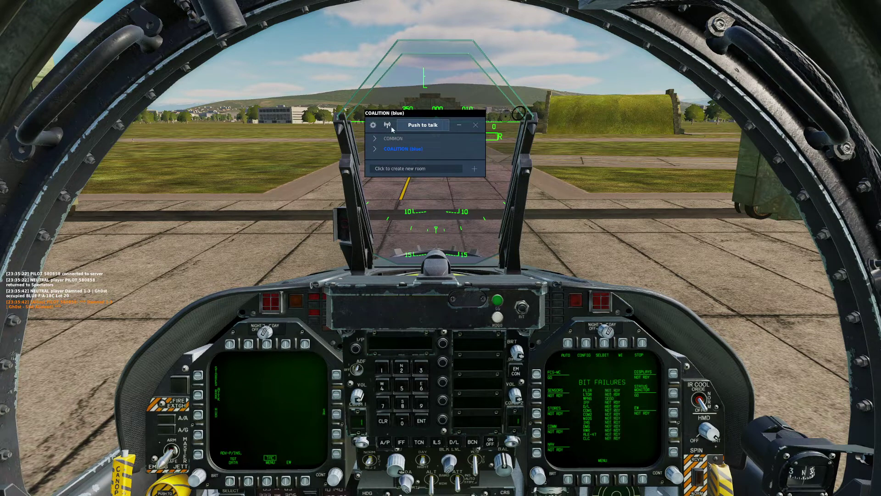
click(386, 127)
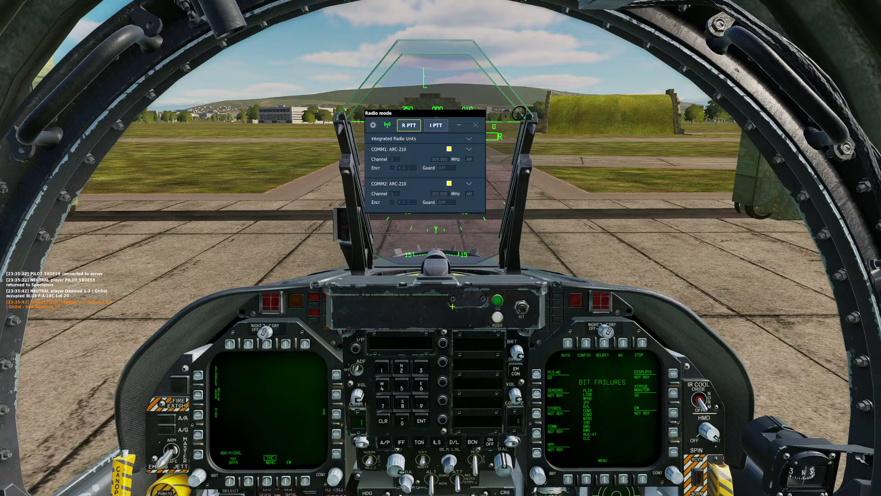
click(387, 125)
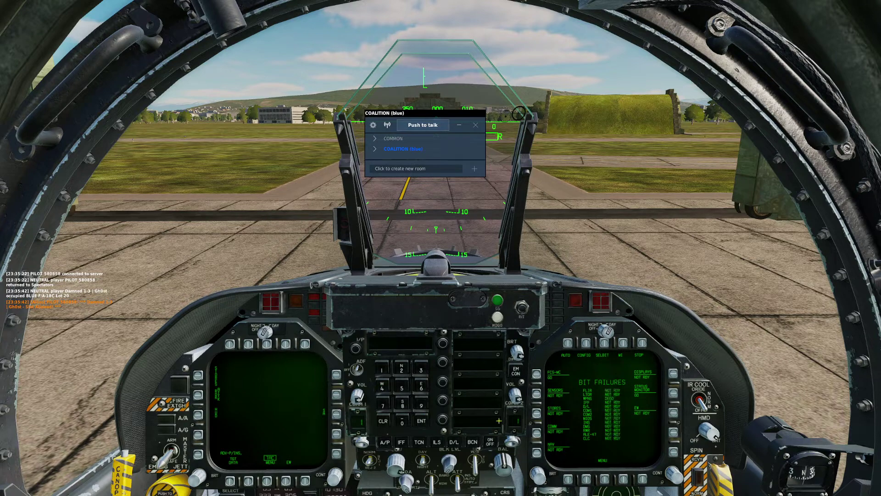
click(387, 125)
mouse_move(414, 115)
mouse_down()
mouse_move(304, 95)
mouse_move(340, 126)
mouse_move(410, 110)
mouse_up()
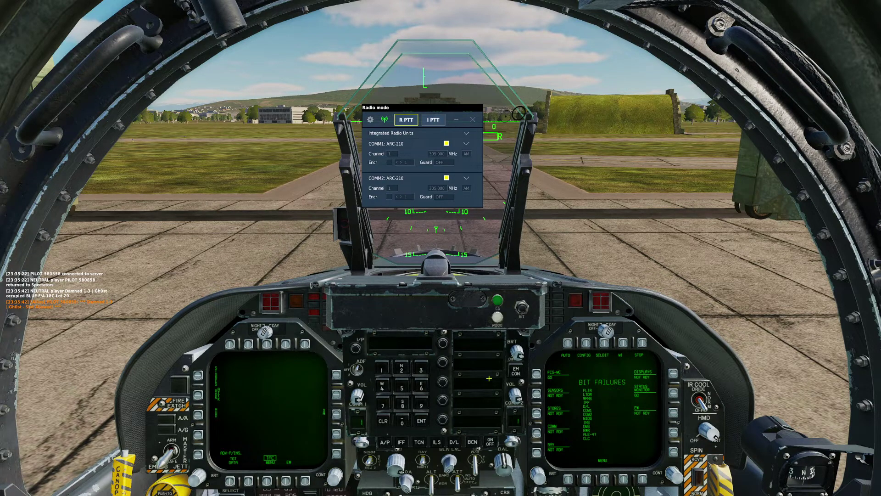
Step COMM1 down to channel 15 at 263.000 MHz.
scroll(360, 442, down, 2)
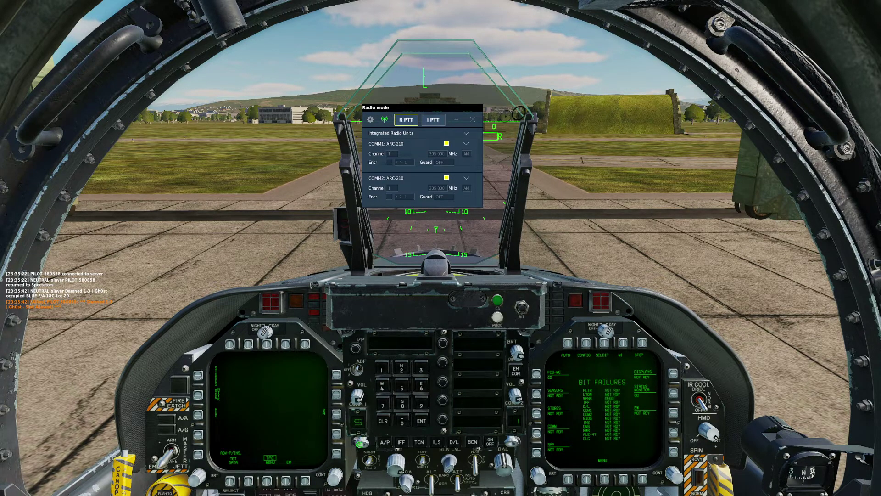
scroll(360, 443, down, 1)
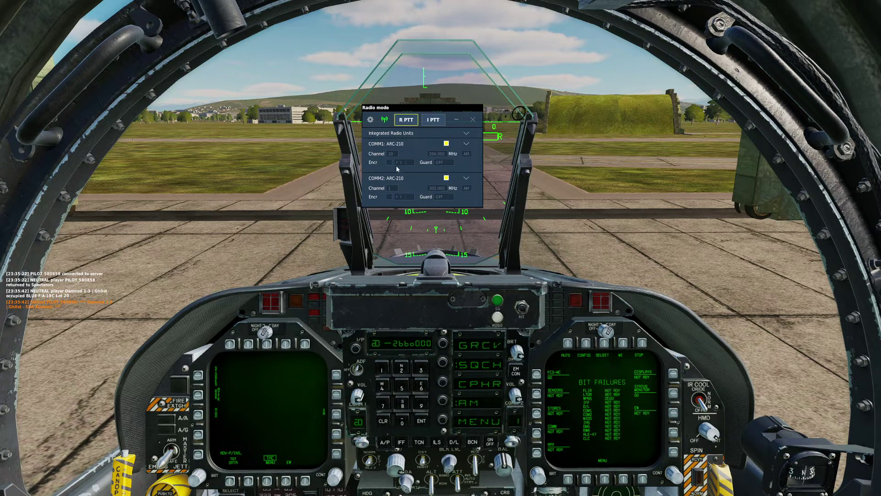
key(Down)
key(Down)
key(Down)
key(Down)
key(Down)
key(Escape)
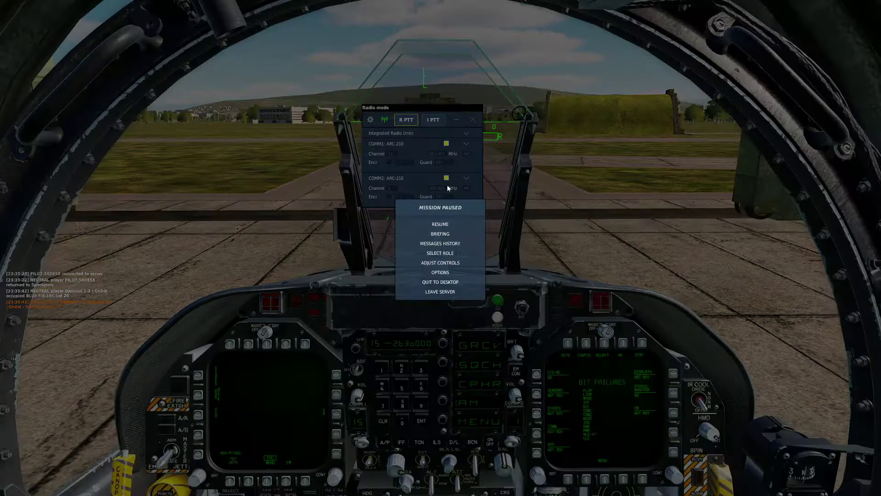
click(444, 263)
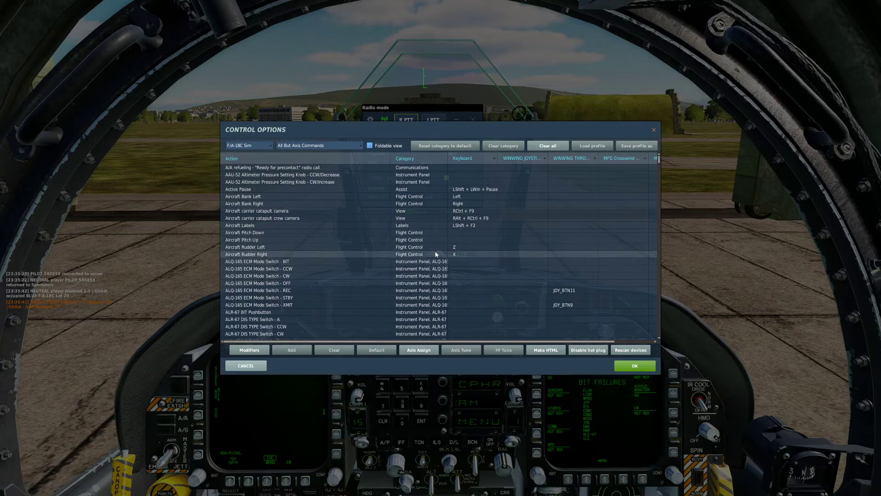
click(301, 145)
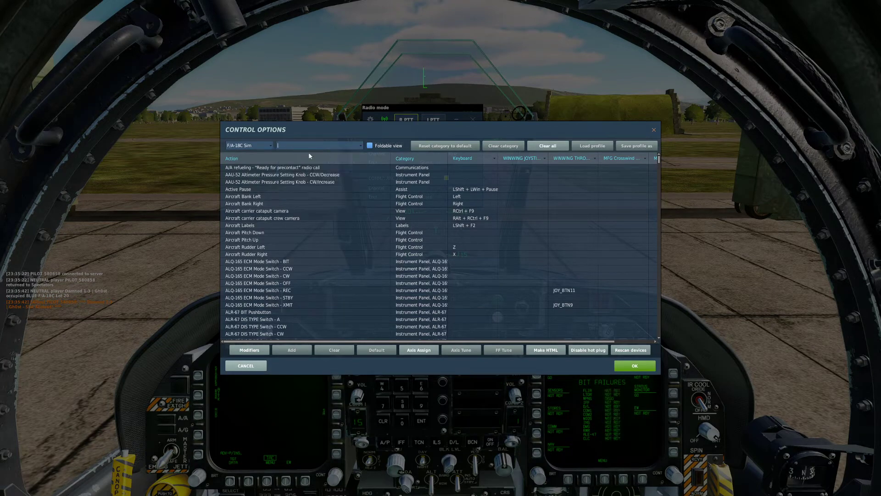
text(voip)
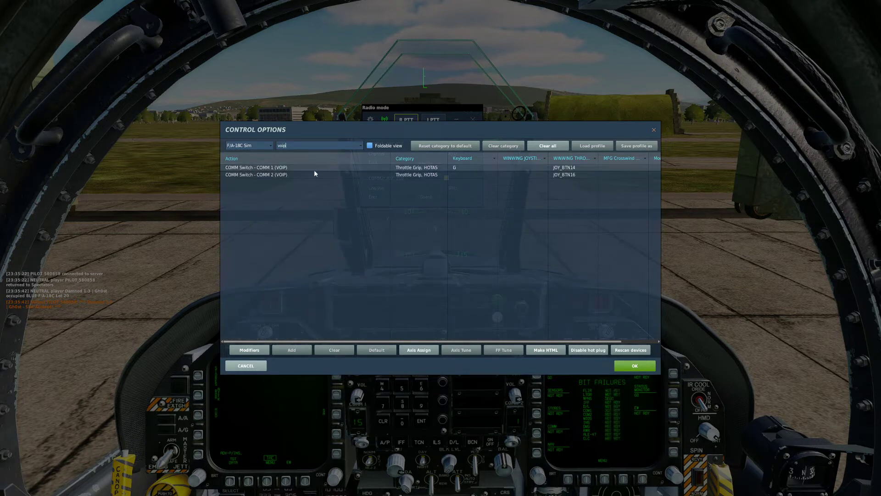
click(288, 168)
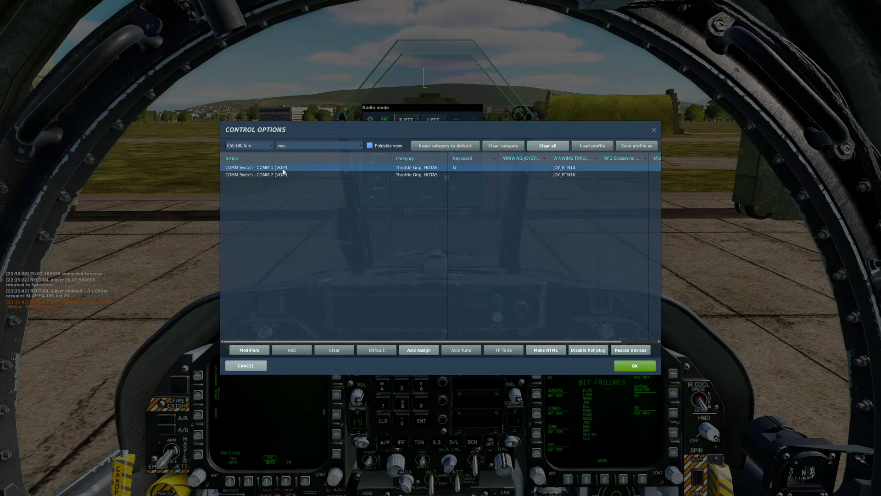
click(277, 176)
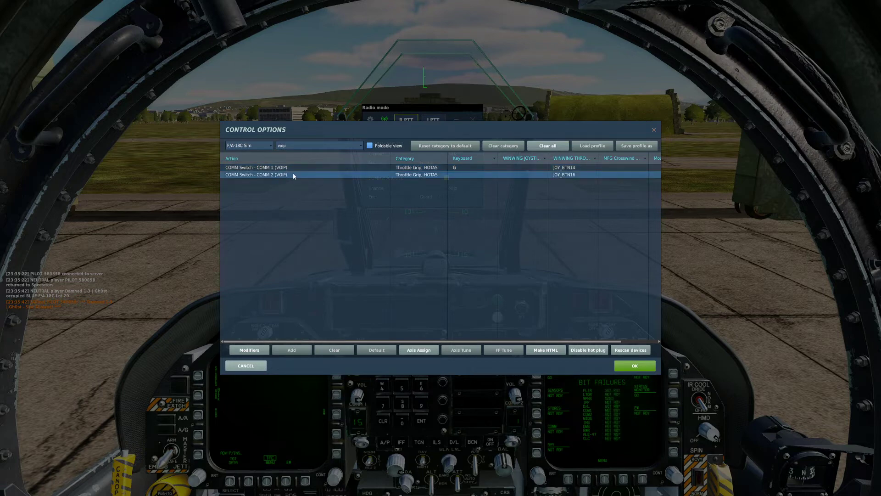
click(248, 367)
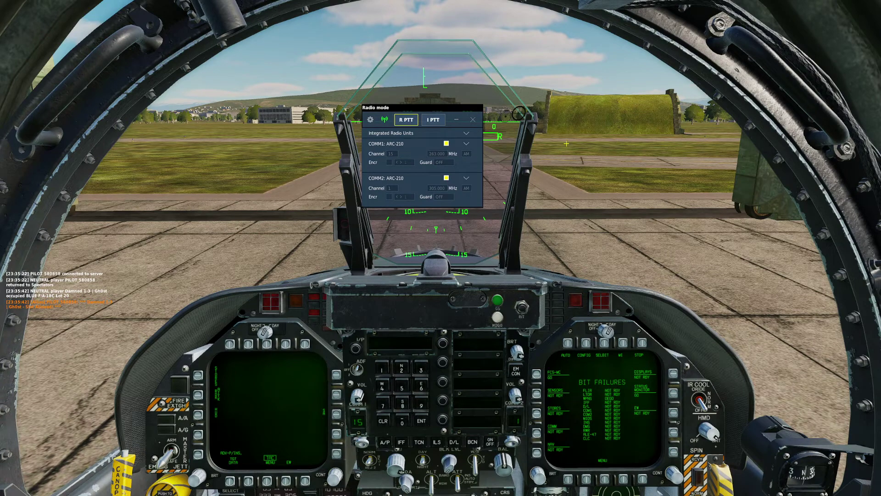
key(alt+backslash)
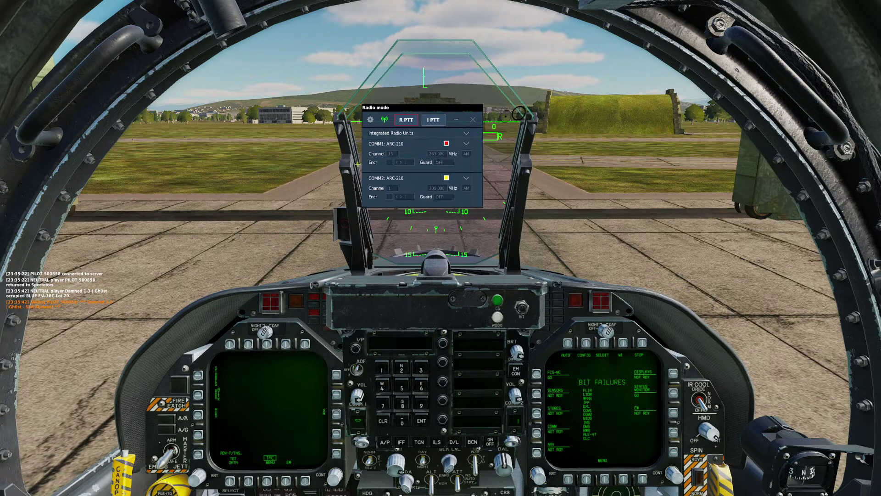
click(406, 122)
key(ctrl+backslash)
key(ctrl+backslash)
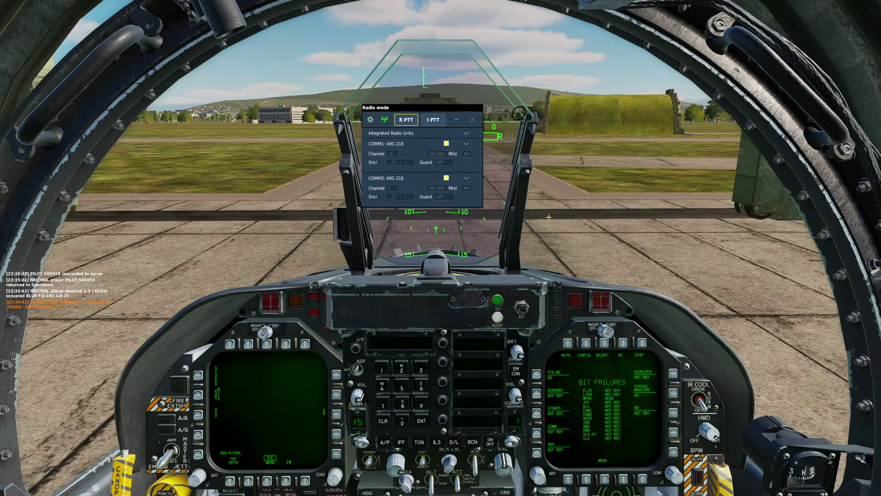
key(ctrl+backslash)
key(ctrl+backslash)
key(ctrl+backslash)
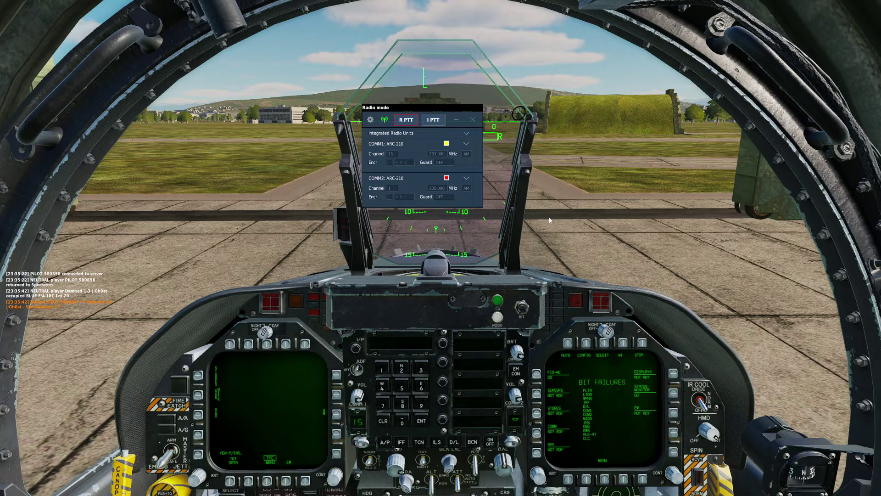
key(ctrl+backslash)
key(ctrl+backslash)
key(ctrl+backslash)
Review who is in the COALITION (blue) and COMMON voice rooms.
click(386, 119)
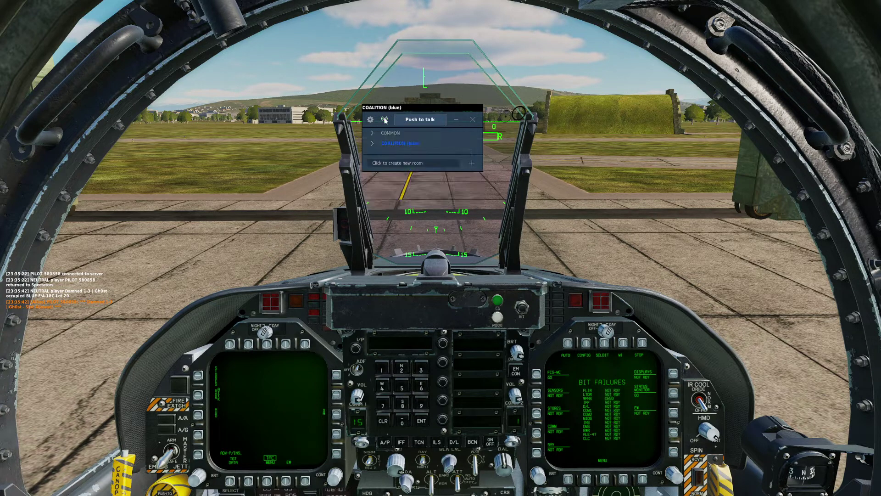
click(372, 144)
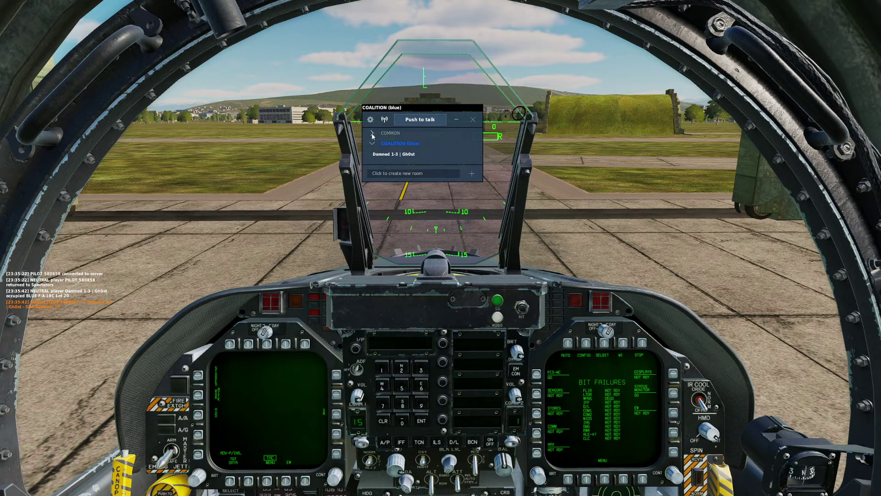
click(373, 134)
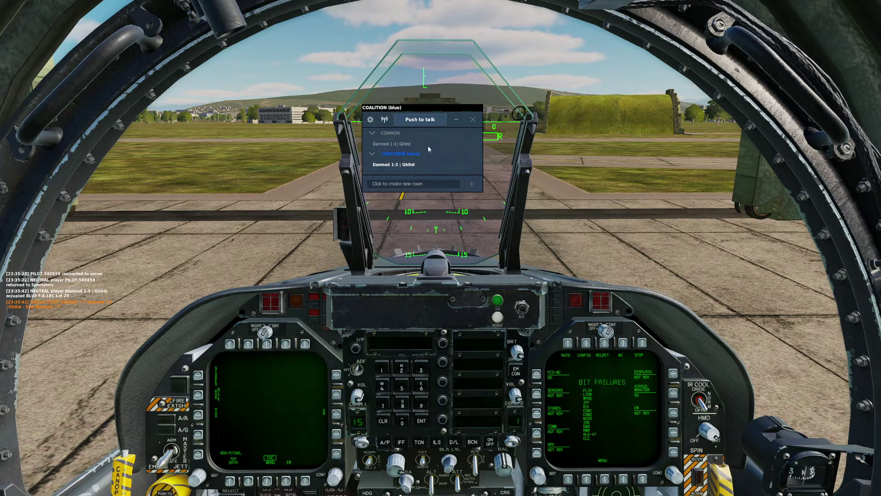
Return the overlay to the COMM1/COMM2 radio view and pause the mission.
click(370, 120)
click(369, 119)
click(384, 119)
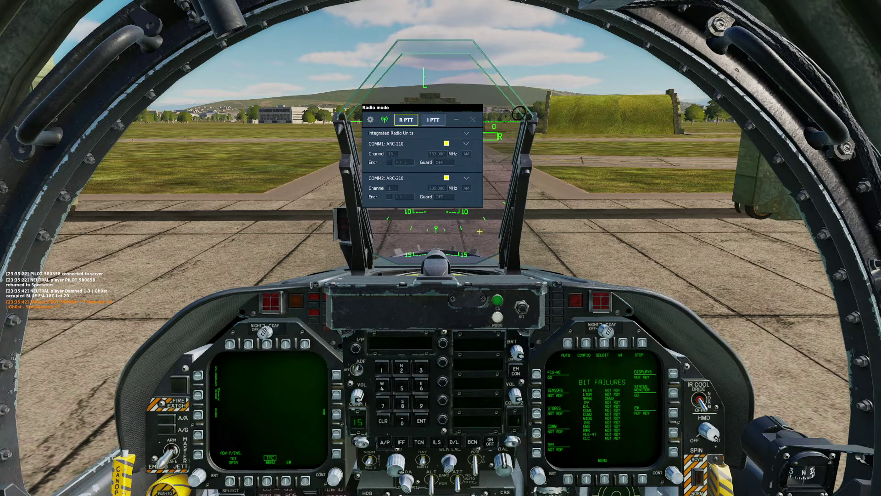
key(Escape)
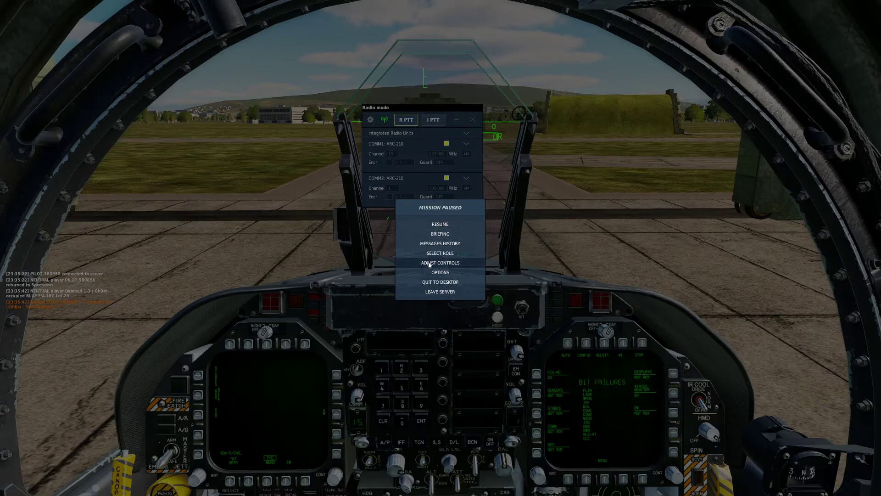
Search the F/A-18C Sim control bindings for 'voip'.
click(428, 263)
click(312, 146)
click(309, 156)
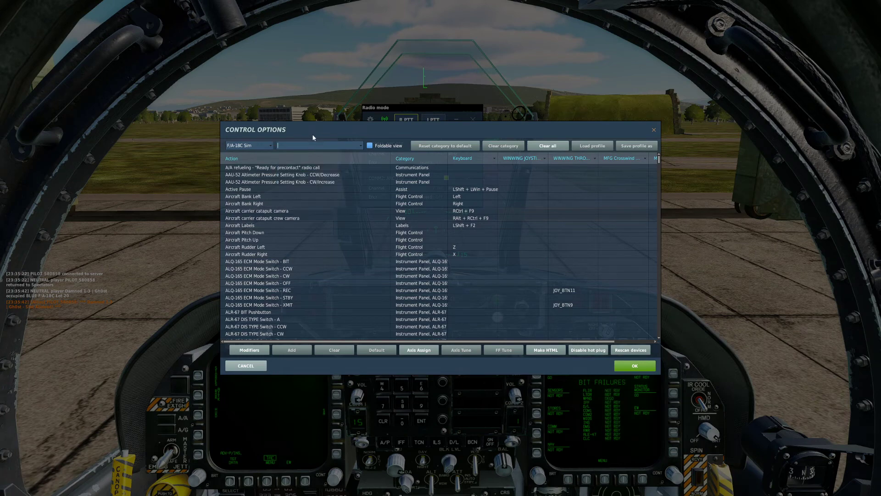
text(voip)
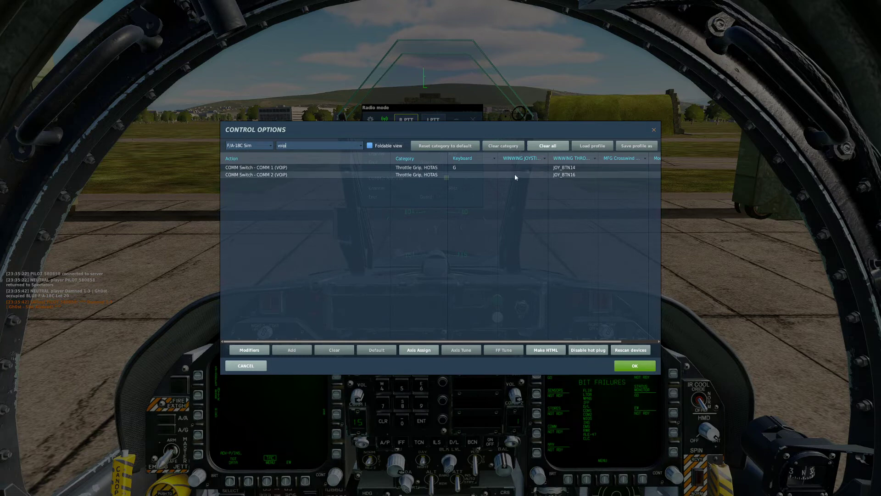
Switch the control list to the F-14 Pilot profile.
click(266, 146)
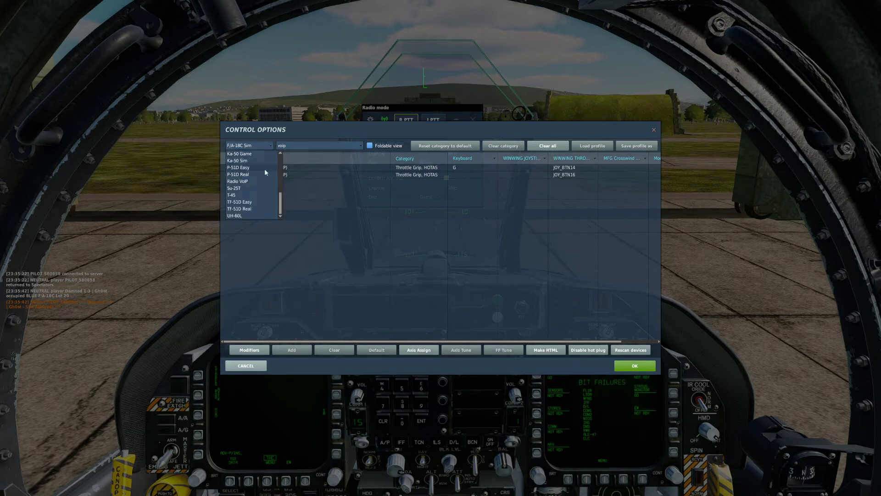
scroll(265, 172, up, 1)
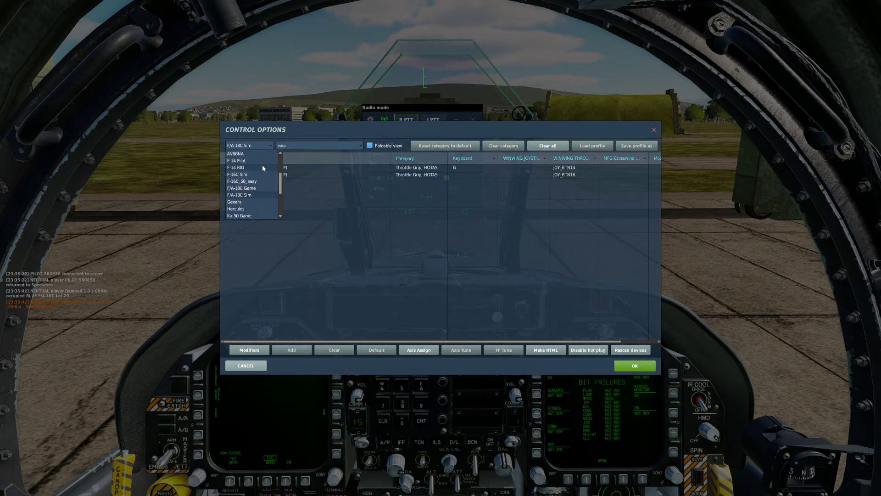
click(259, 160)
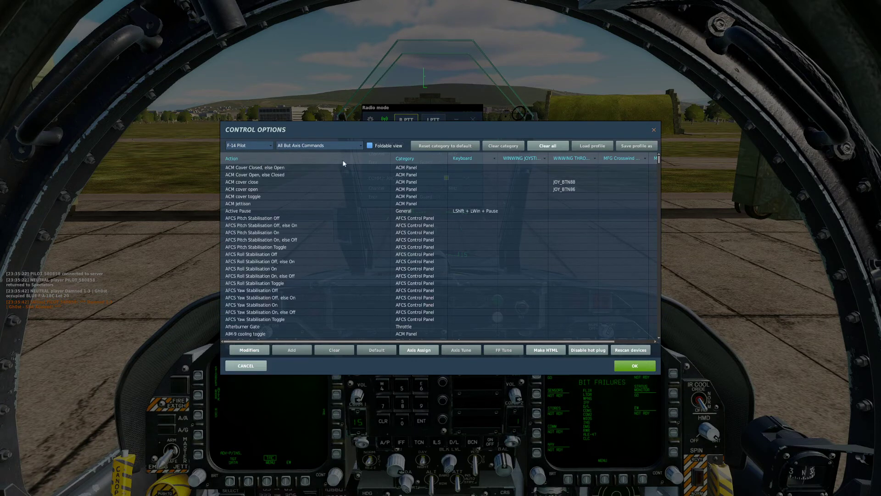
Filter F-14 Pilot bindings by 'voi' to view the three Mic Button VoIP entries, then cancel.
click(324, 146)
key(BackSpace)
text(voip)
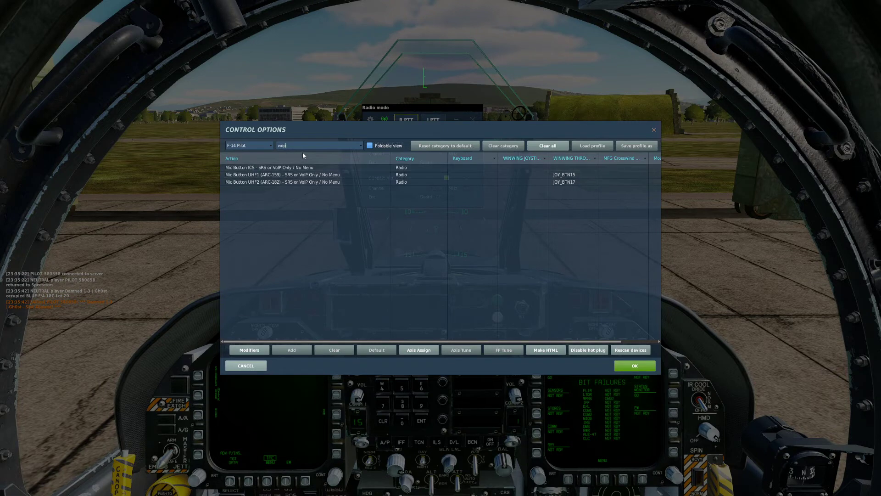
key(BackSpace)
key(BackSpace)
key(BackSpace)
key(BackSpace)
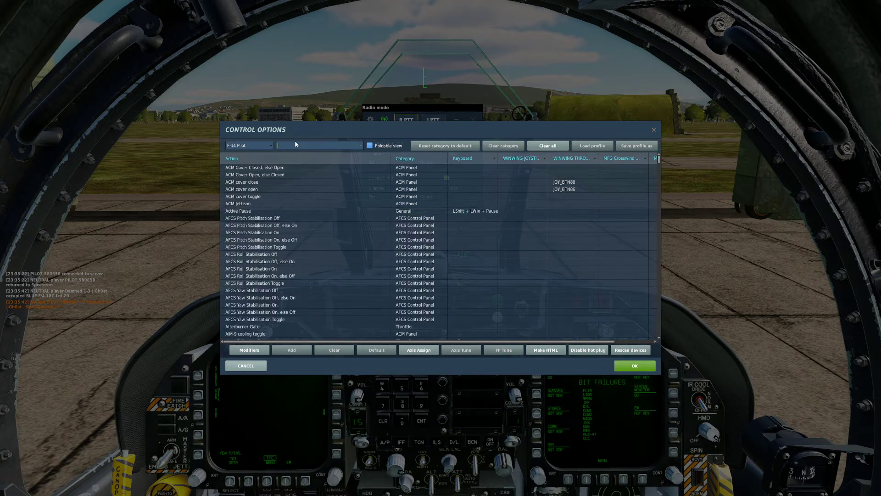
click(245, 365)
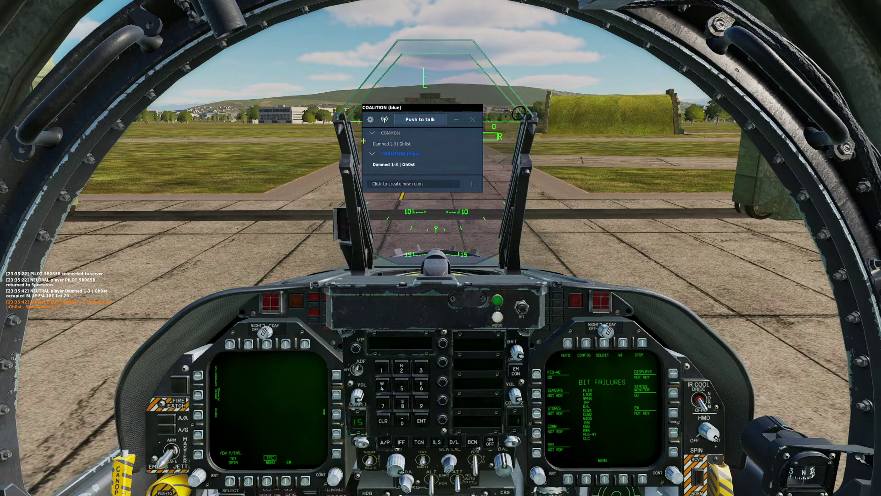
Create a new voice room named Test Room under COALITION (blue).
click(385, 118)
click(423, 182)
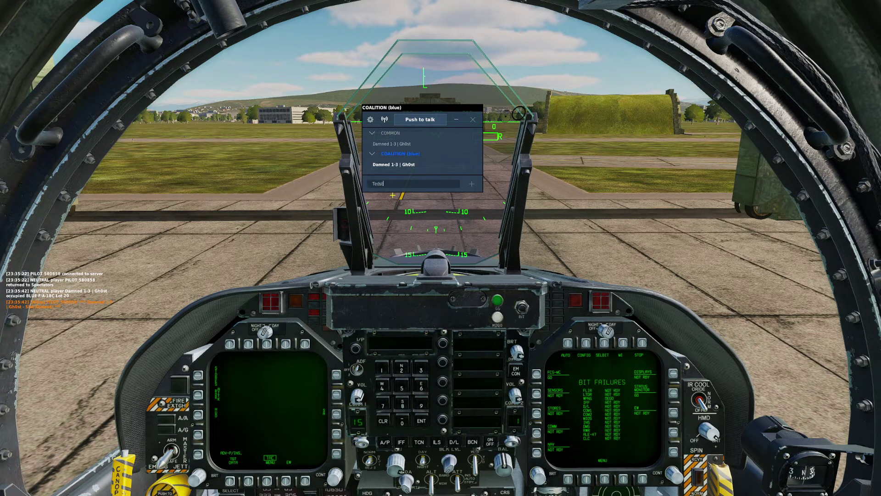
text(oc)
text(m)
click(472, 184)
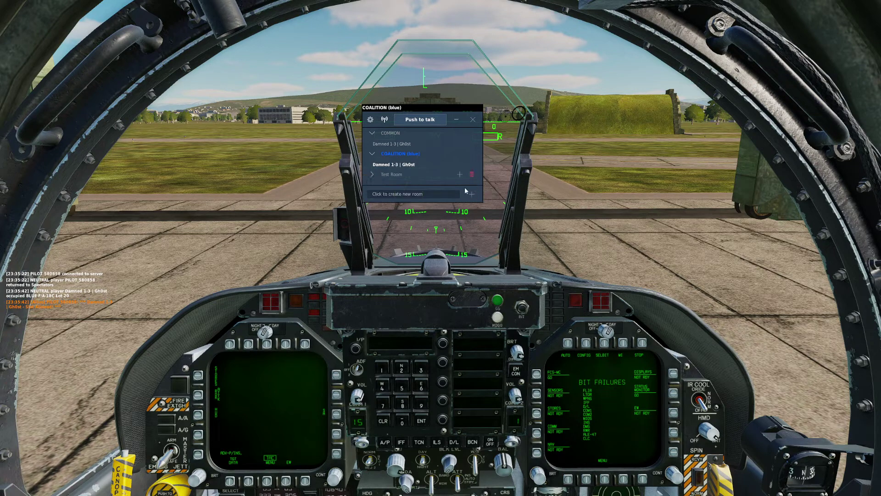
Expand Test Room to show its member, cancelling the Add user field.
click(372, 175)
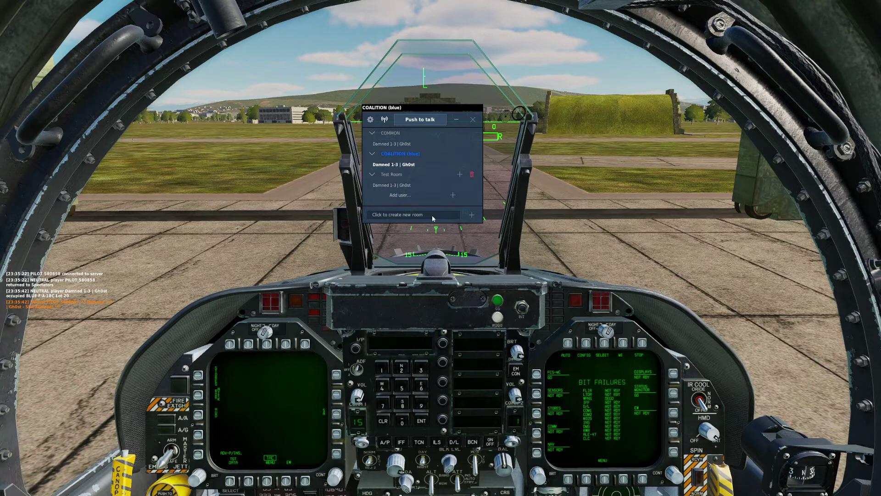
click(452, 196)
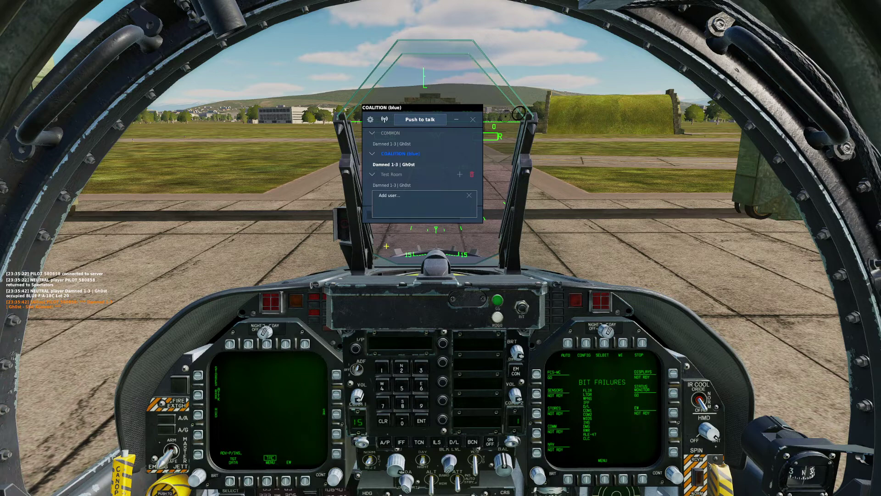
click(469, 195)
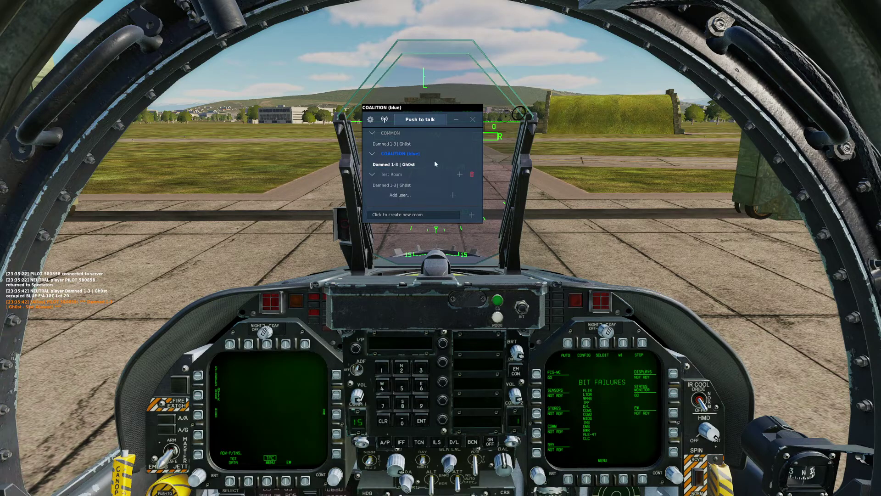
Inspect the UI Layer VoiceChat push-to-talk mic mode binding, then cancel without changes.
key(Escape)
click(450, 261)
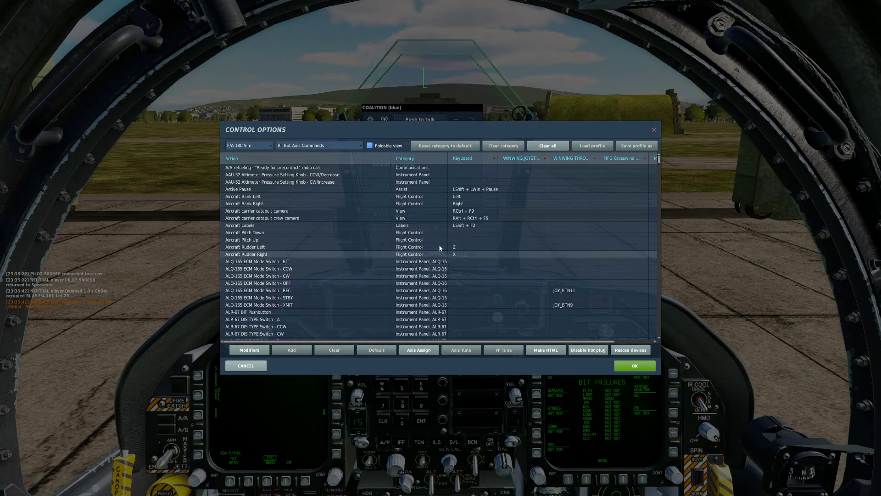
click(268, 145)
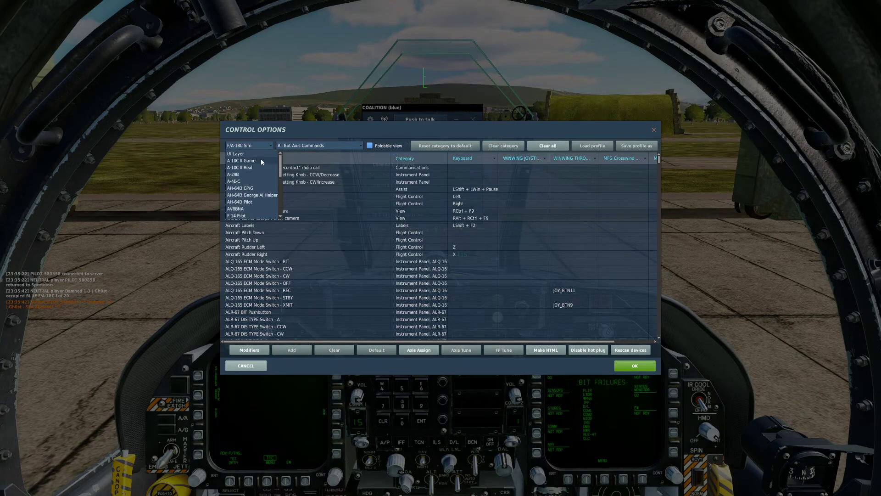
click(257, 159)
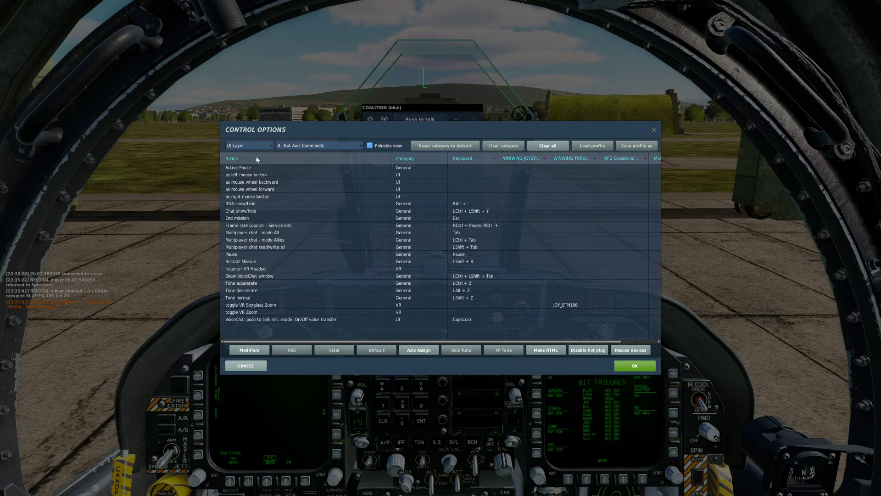
click(282, 320)
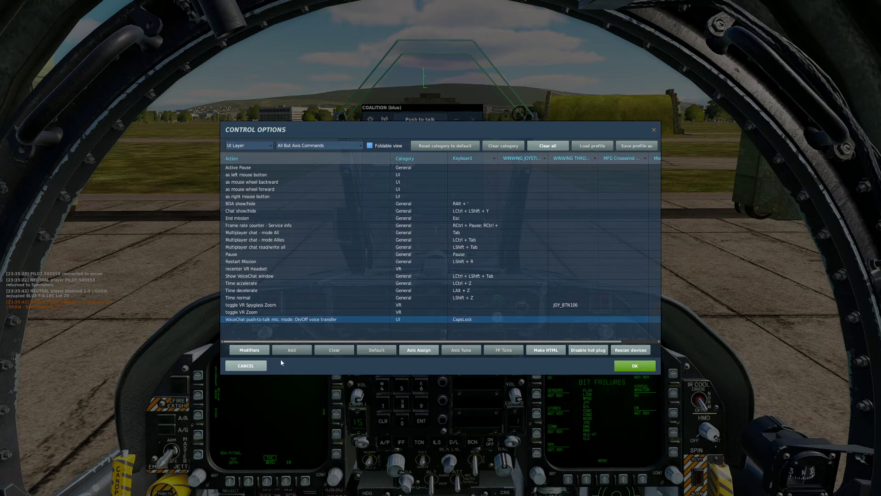
click(246, 366)
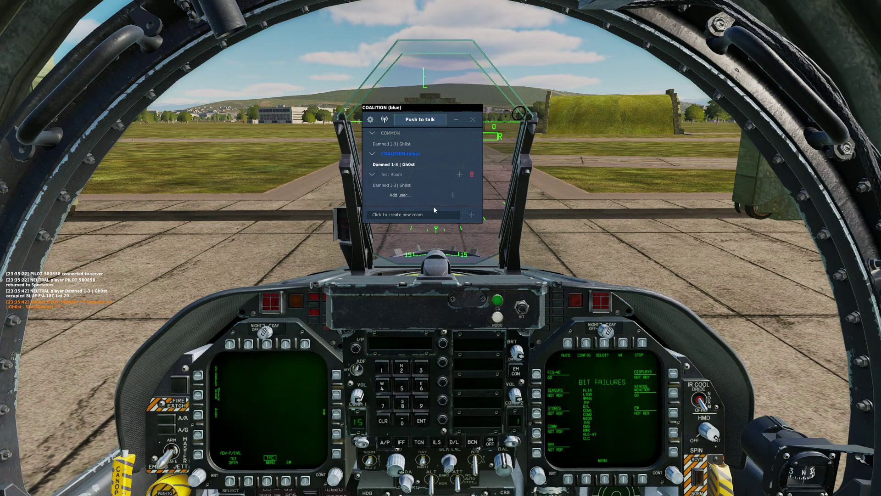
Move the radio panel (COMM1 263.000, COMM2 305.000 MHz) to the upper left corner.
click(384, 119)
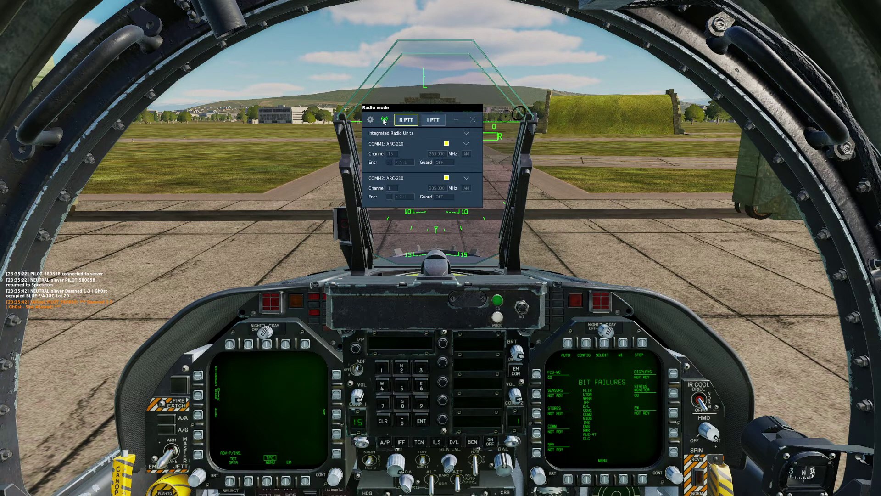
drag(436, 107, 164, 84)
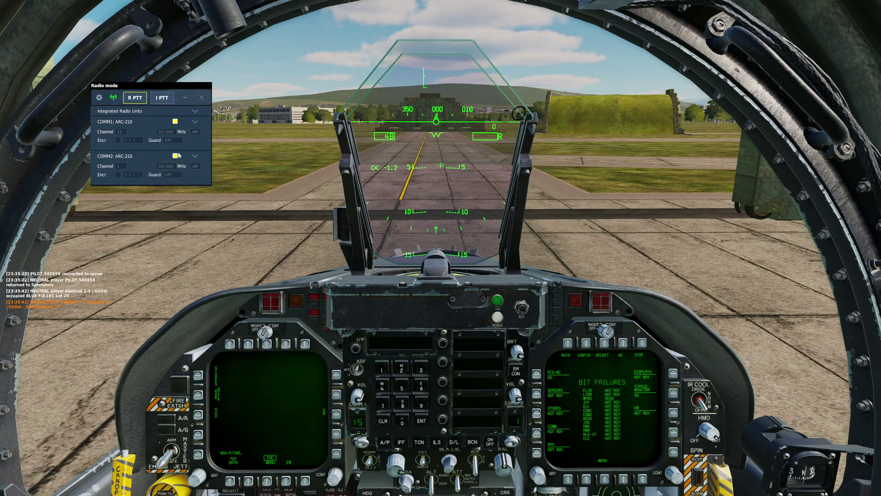
click(111, 105)
click(112, 105)
click(113, 98)
click(113, 99)
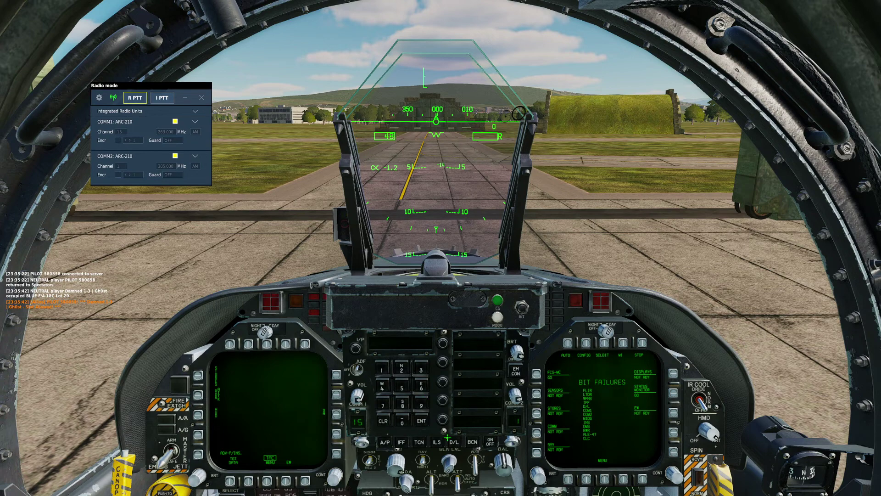
click(195, 121)
click(195, 121)
Park the radio overlay top-left, collapsing COMM1 (263.000 MHz) and COMM2 (305.000 MHz) to channel and frequency.
drag(139, 91, 51, 8)
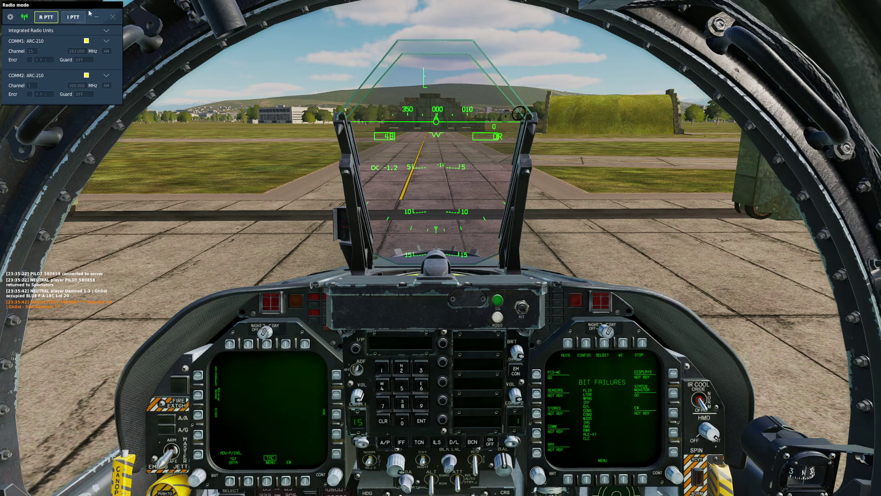
click(107, 42)
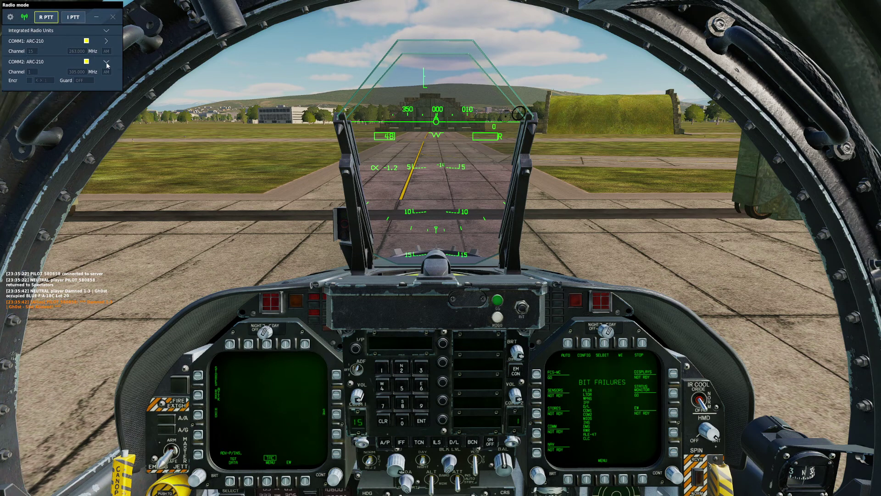
click(106, 61)
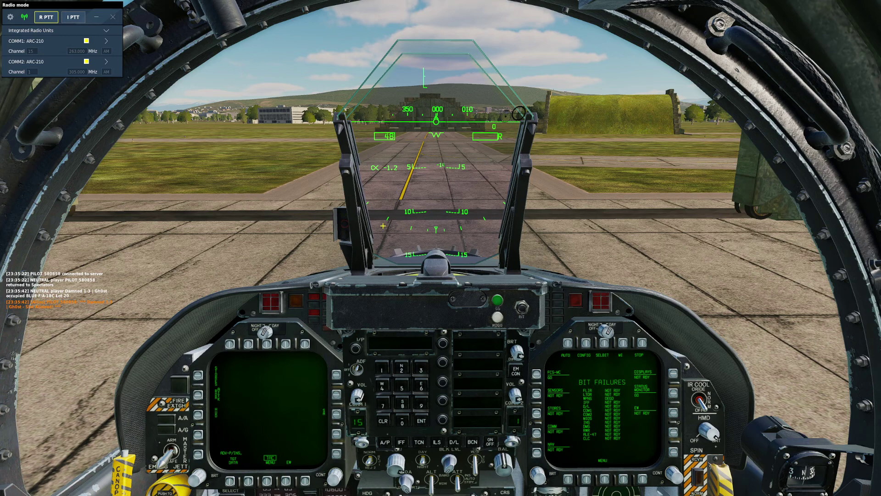
drag(85, 6, 86, 6)
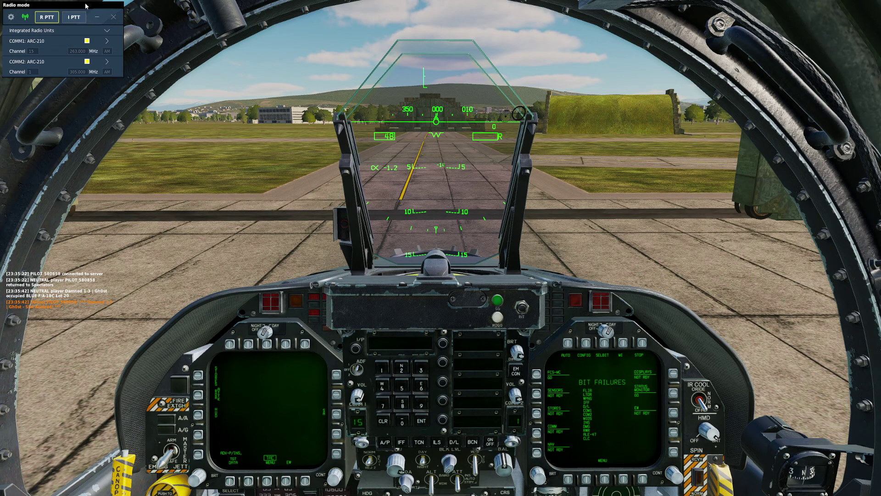